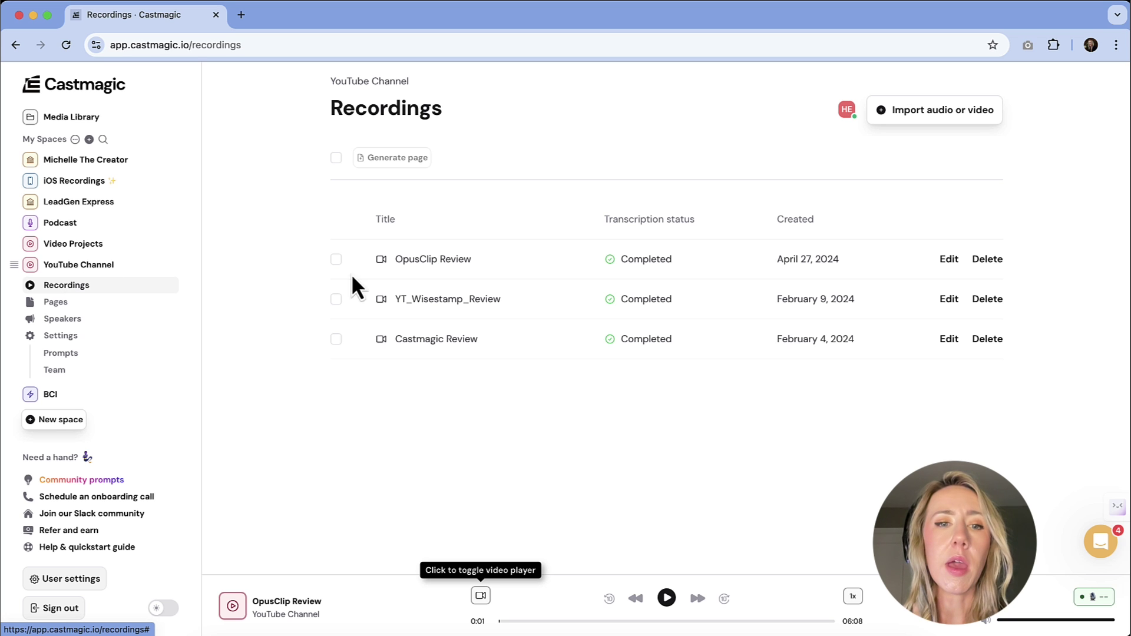
# - Open the OpusClip Review recording and browse Michelle's timestamped transcript
pyautogui.click(454, 260)
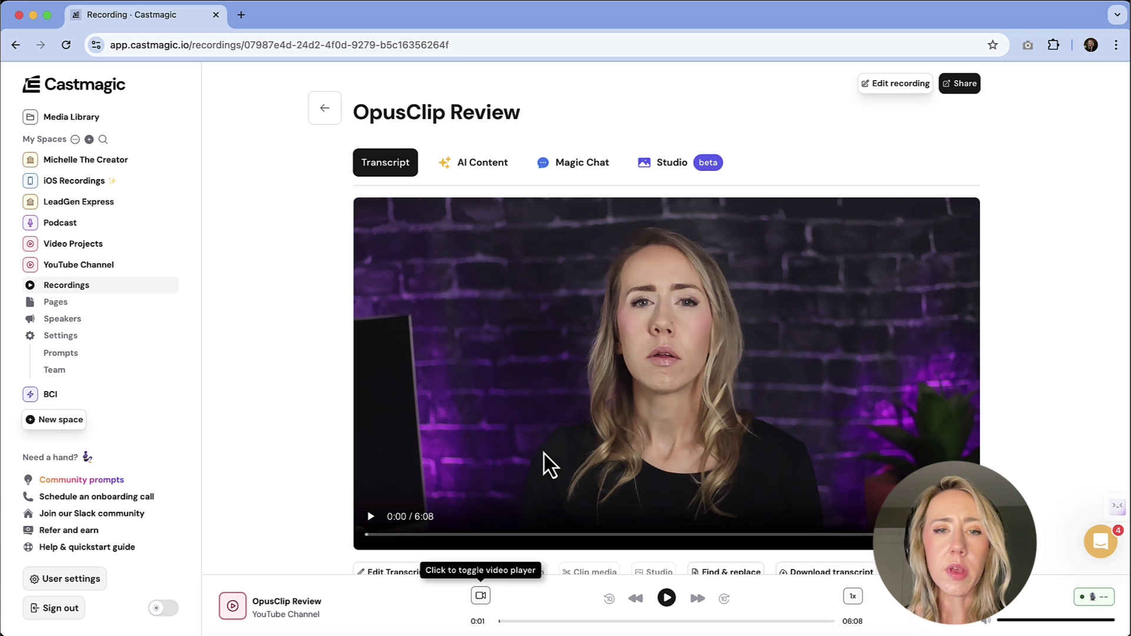
pyautogui.scroll(-3, 550, 431)
pyautogui.scroll(3, 549, 431)
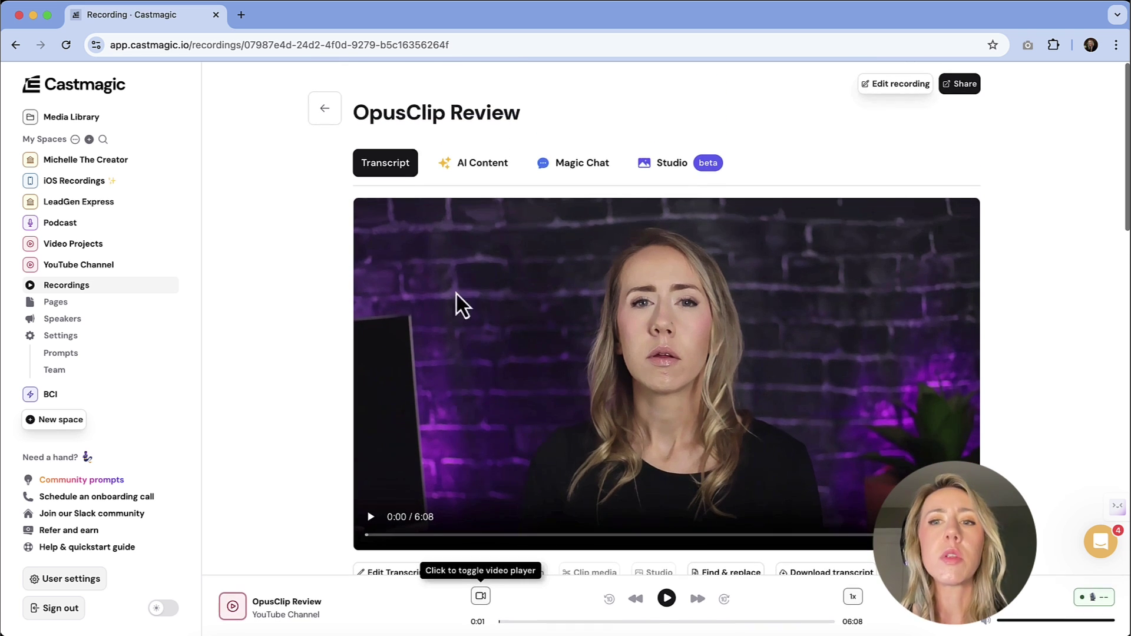
pyautogui.scroll(-3, 663, 263)
pyautogui.scroll(-5, 663, 263)
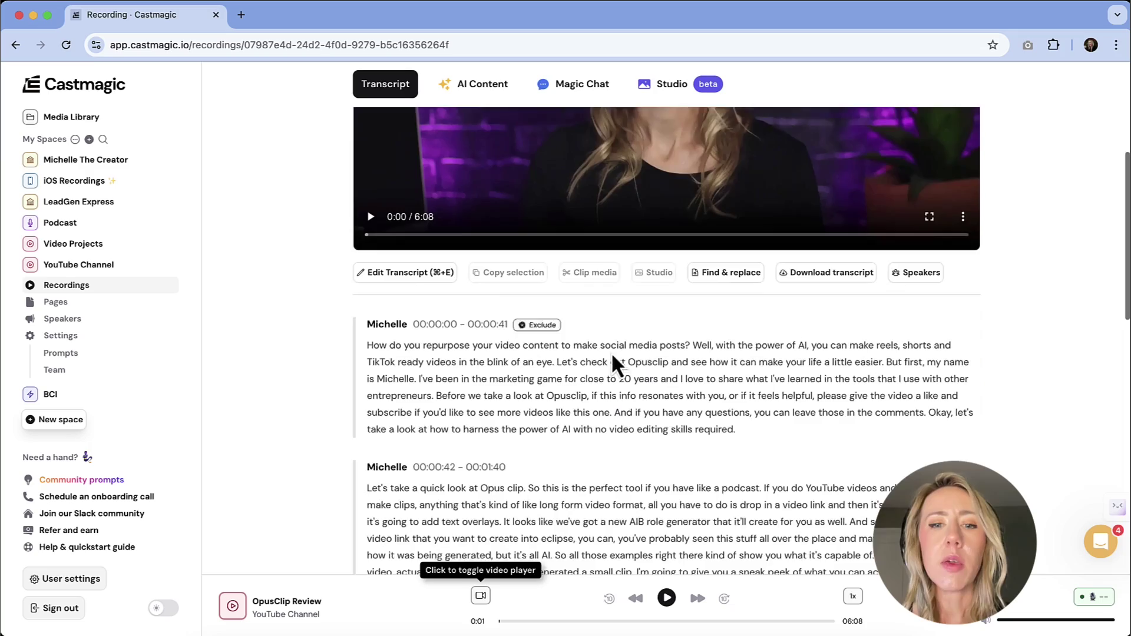
pyautogui.scroll(-10, 580, 358)
pyautogui.scroll(-5, 580, 358)
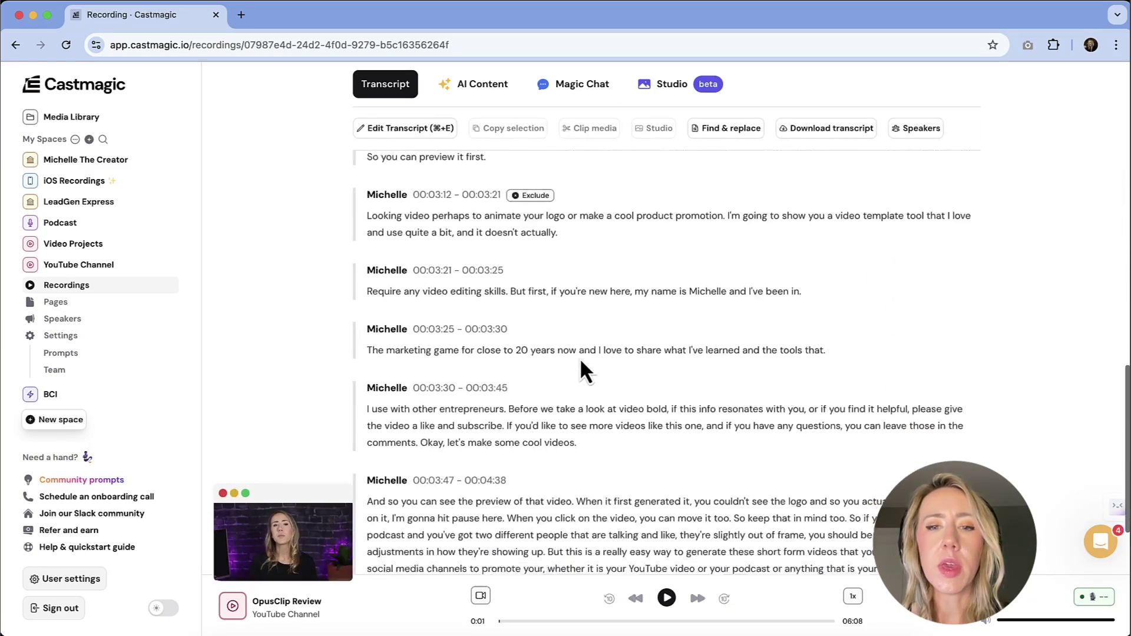
pyautogui.scroll(-5, 579, 358)
pyautogui.scroll(3, 581, 358)
pyautogui.scroll(5, 581, 358)
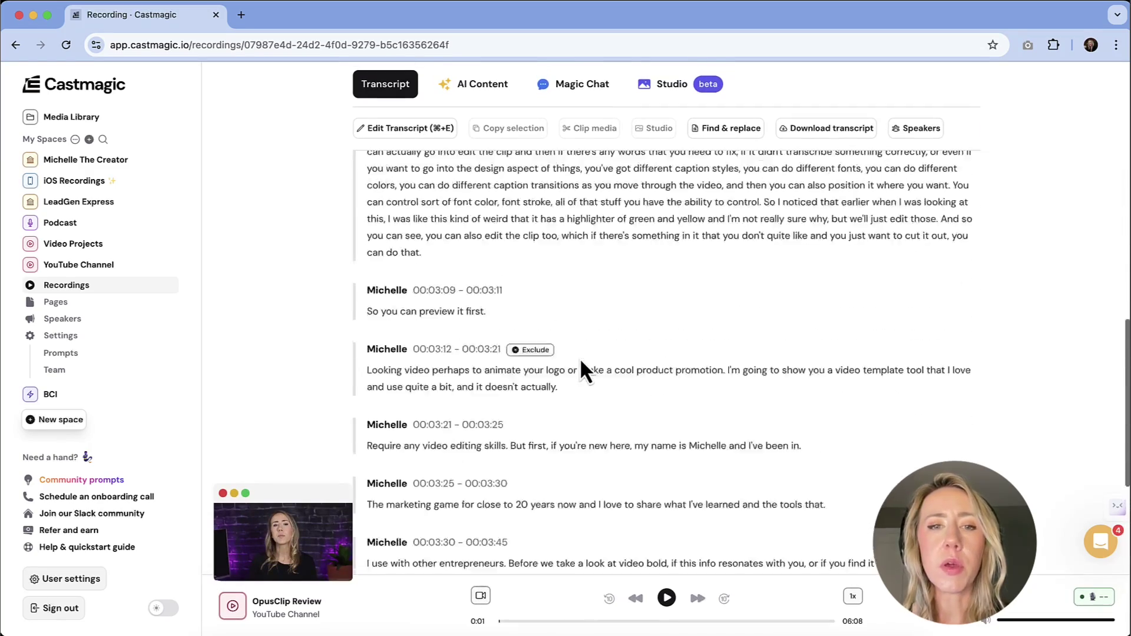
pyautogui.scroll(5, 580, 359)
pyautogui.scroll(5, 580, 359)
pyautogui.scroll(2, 580, 358)
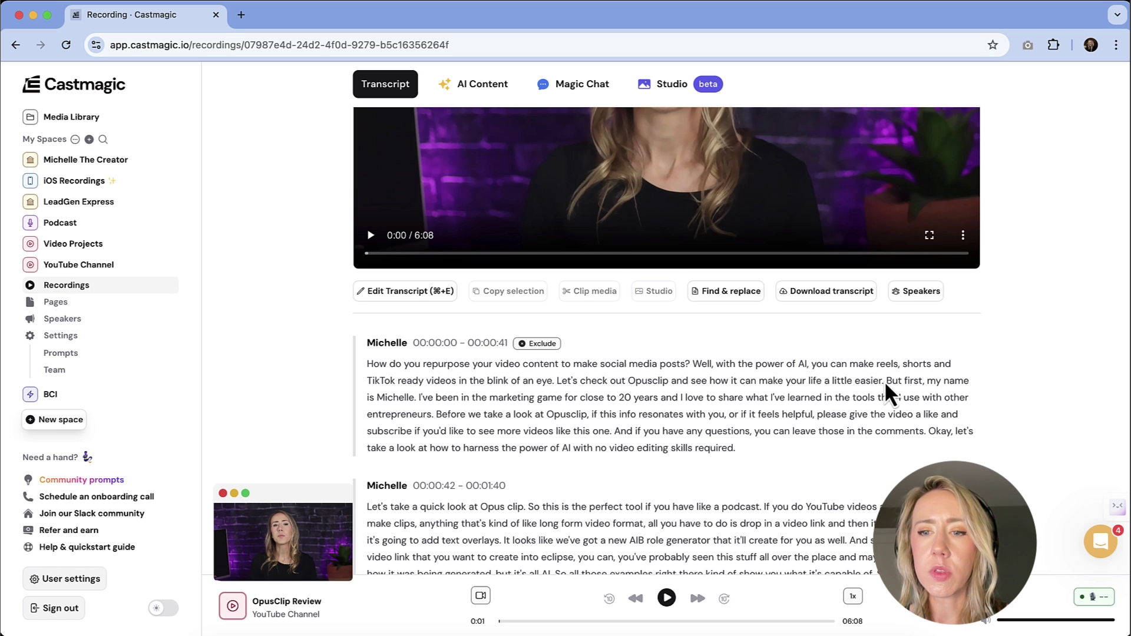
# - Select and preview the opening passage, then reselect it from the start through 'a little easier.'
pyautogui.moveTo(885, 382); pyautogui.dragTo(456, 370)
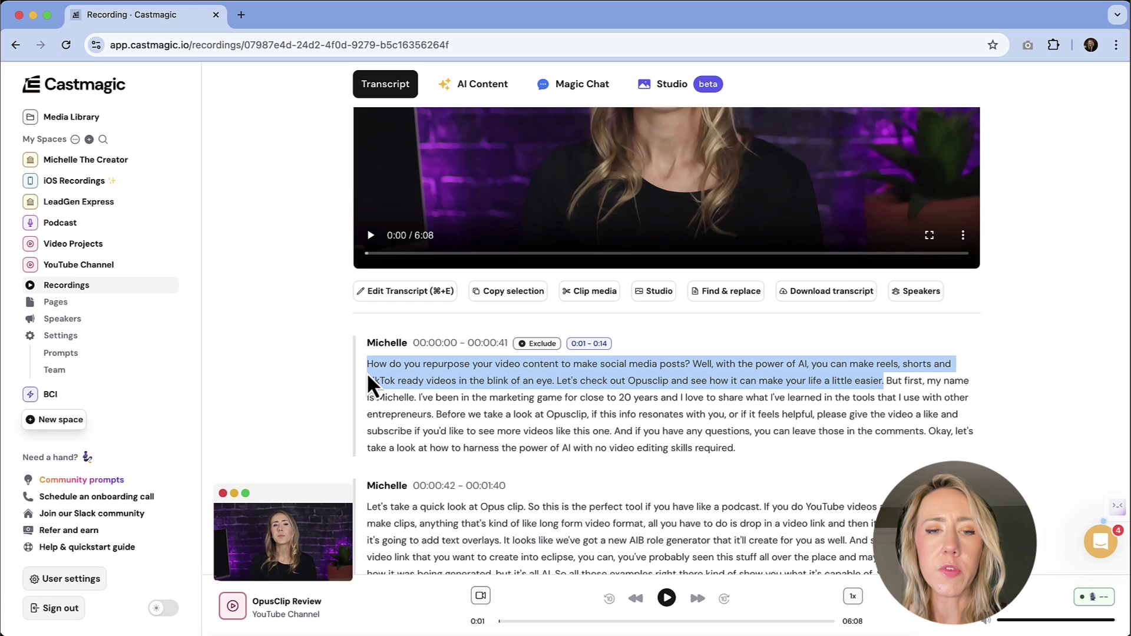
pyautogui.press('space')
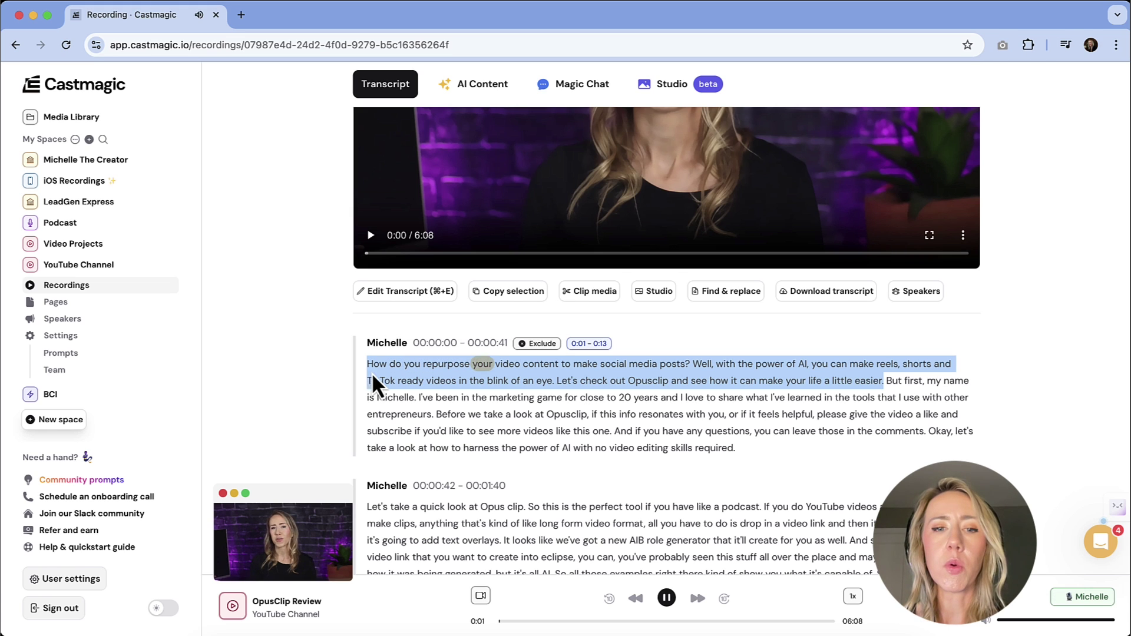
pyautogui.click(670, 596)
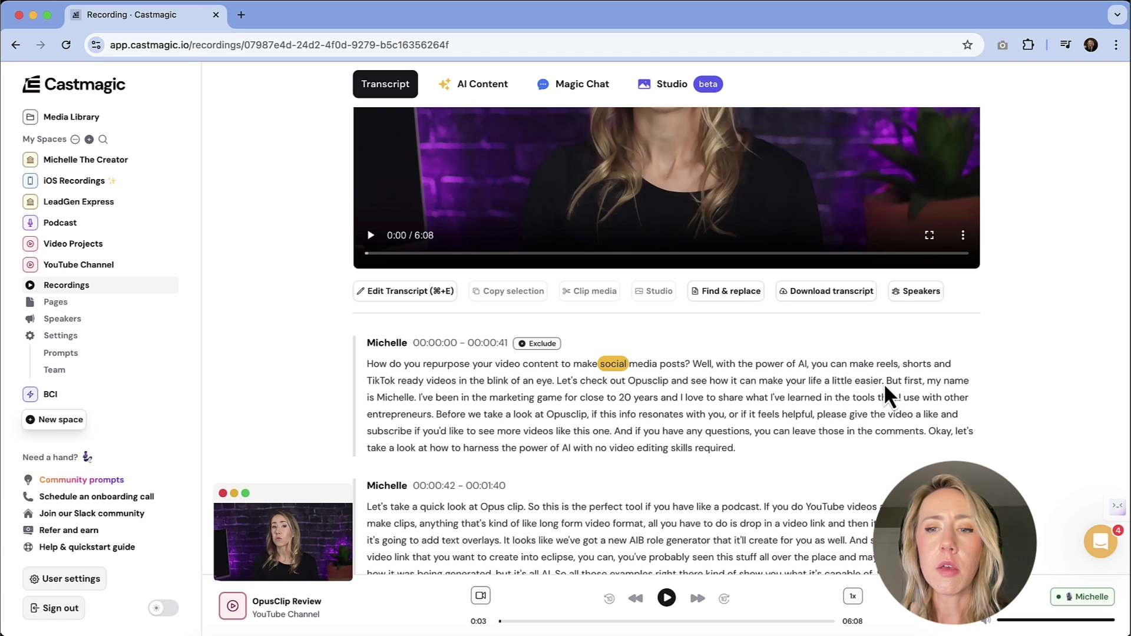
pyautogui.moveTo(884, 382); pyautogui.dragTo(366, 363)
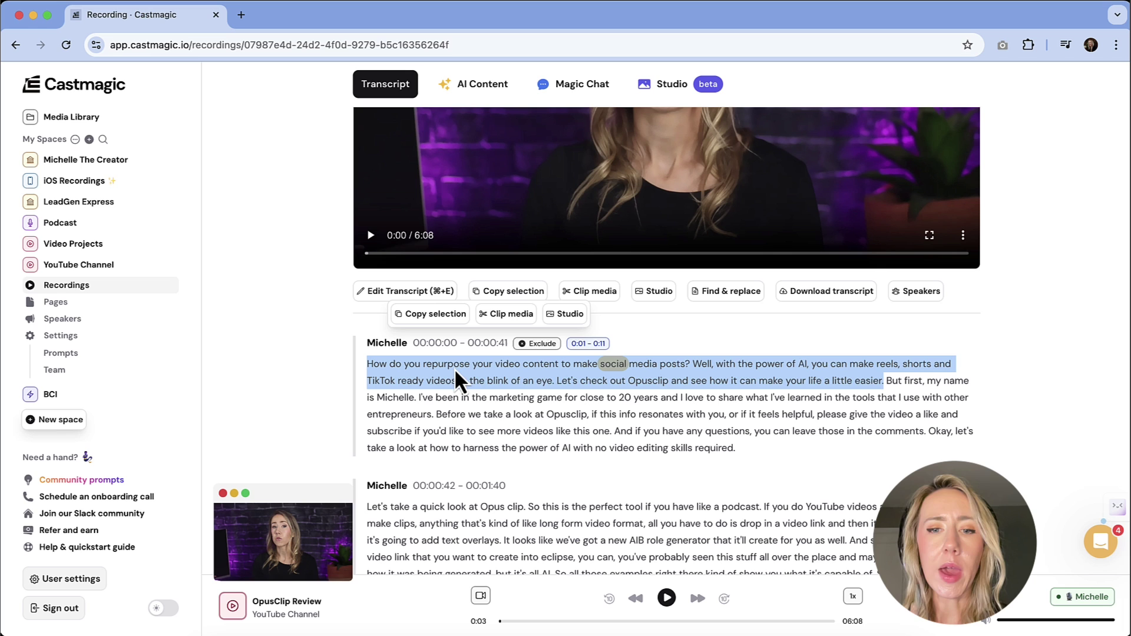
# - Send the passage to Studio, try the Text card, then settle on the Captions asset
pyautogui.click(564, 317)
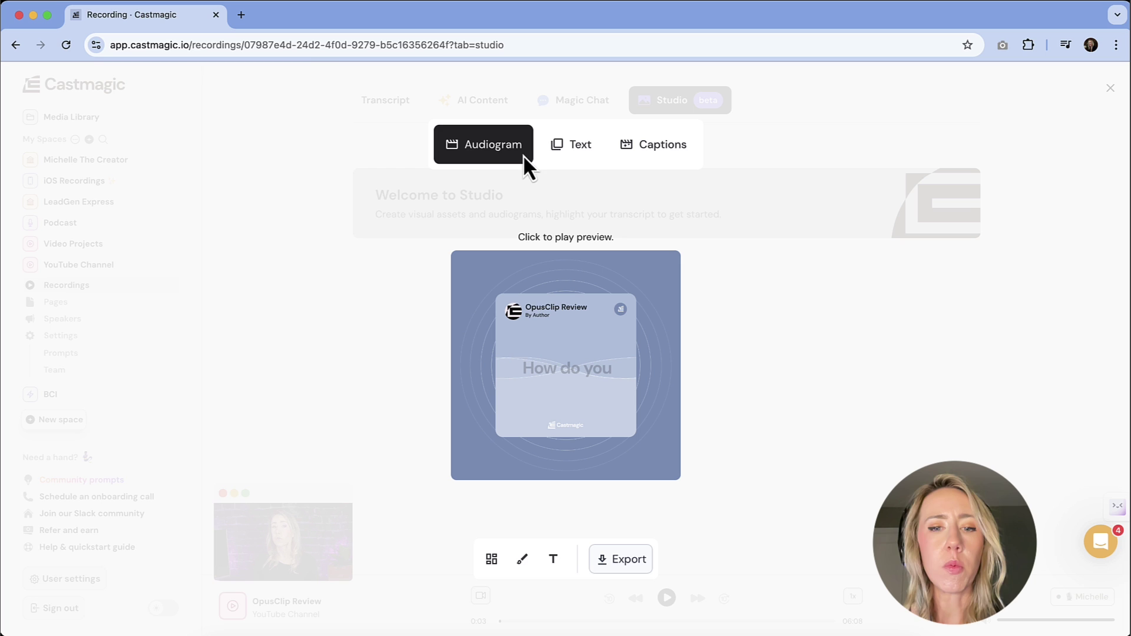
pyautogui.click(573, 153)
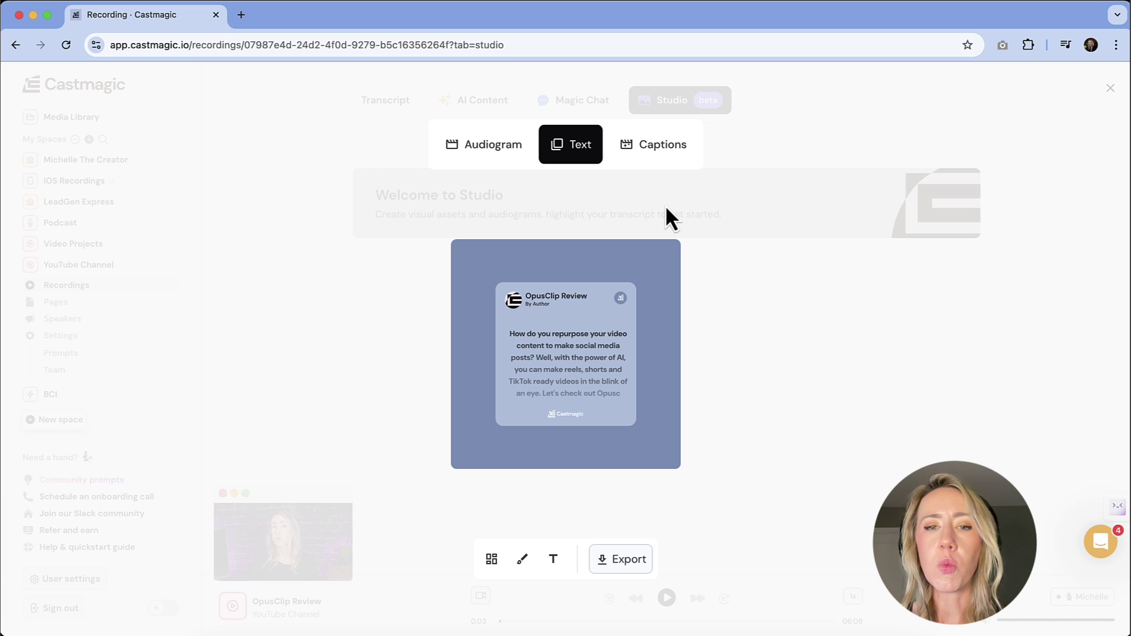
pyautogui.click(652, 146)
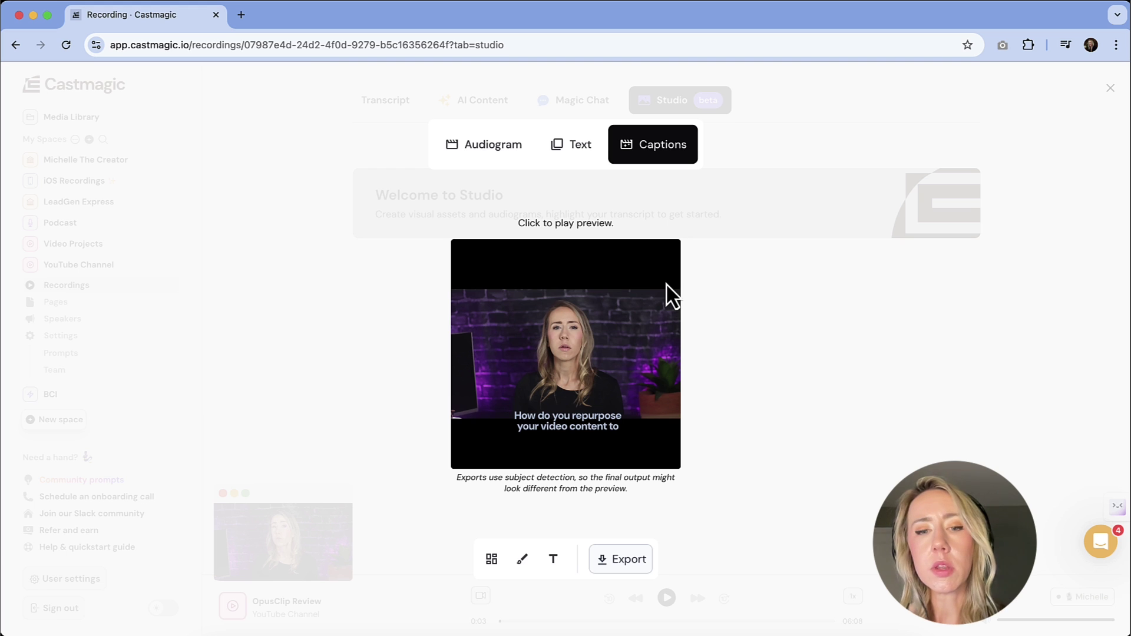
# - Make the clip 9:16 with yellow captions and check the 0:01–0:11 trim range
pyautogui.click(491, 560)
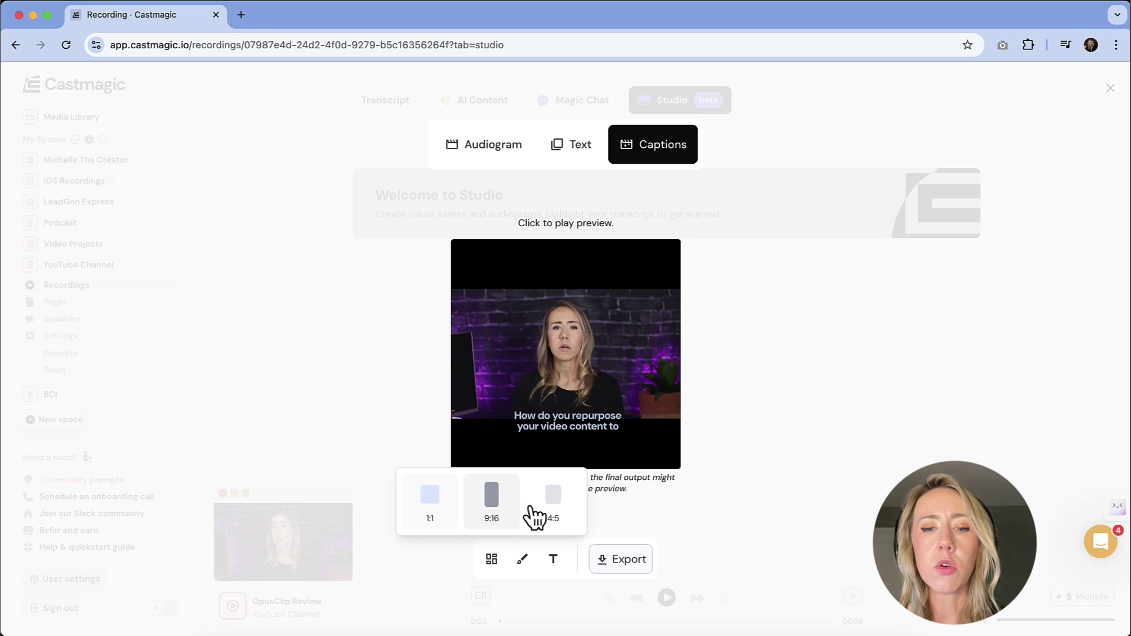
pyautogui.click(499, 502)
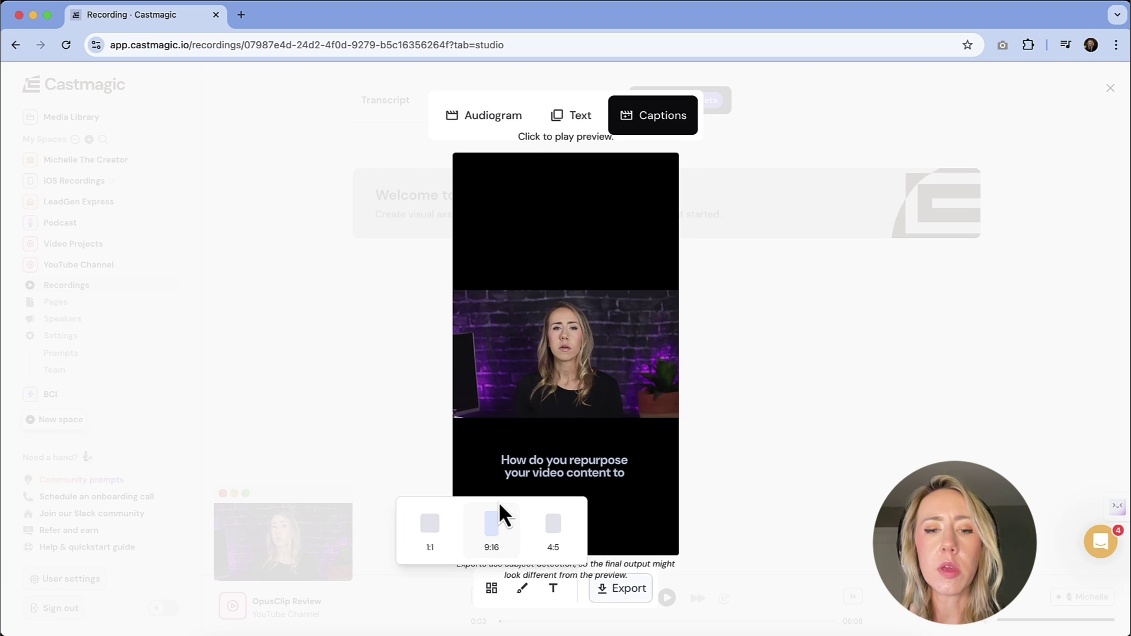
pyautogui.click(522, 590)
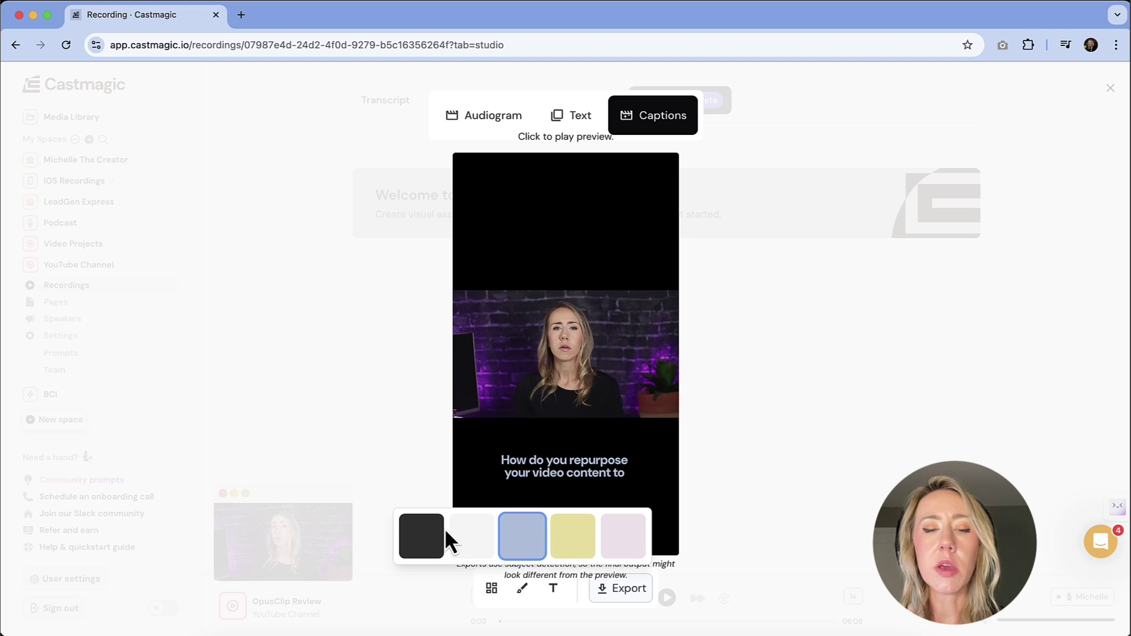
pyautogui.click(572, 532)
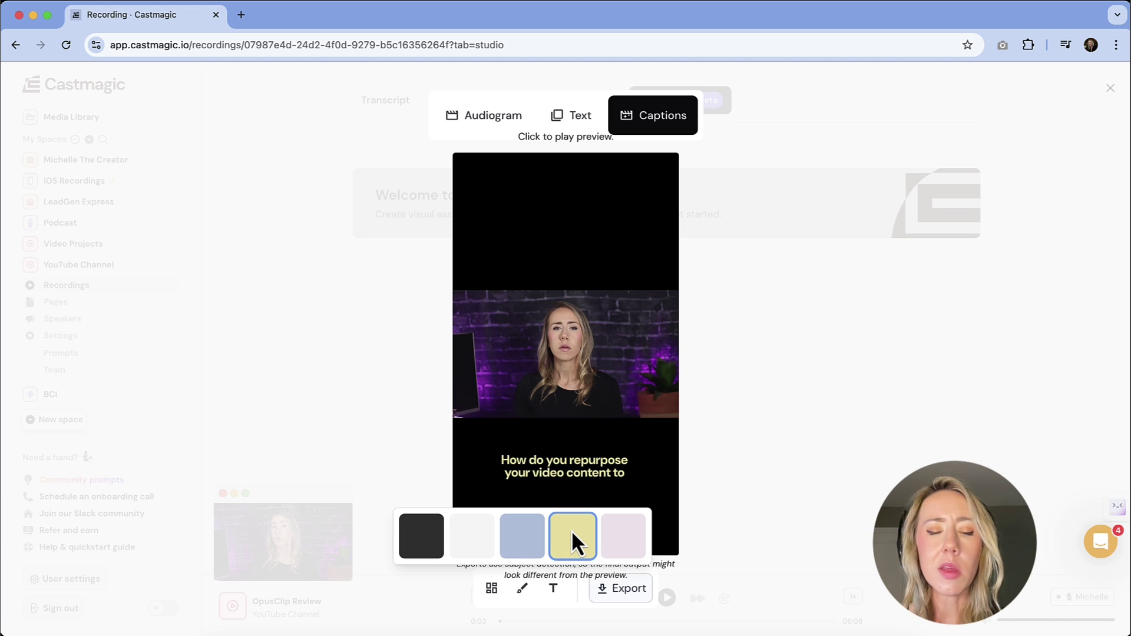
pyautogui.click(553, 591)
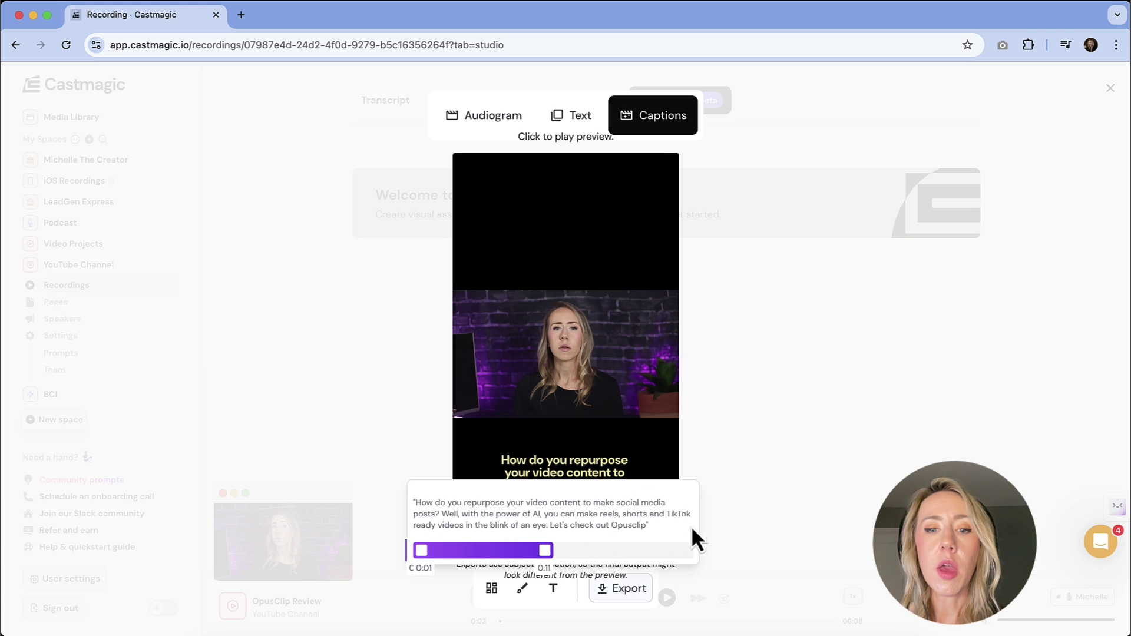
# - Recheck the caption colour and export the yellow-captioned vertical clip
pyautogui.click(522, 589)
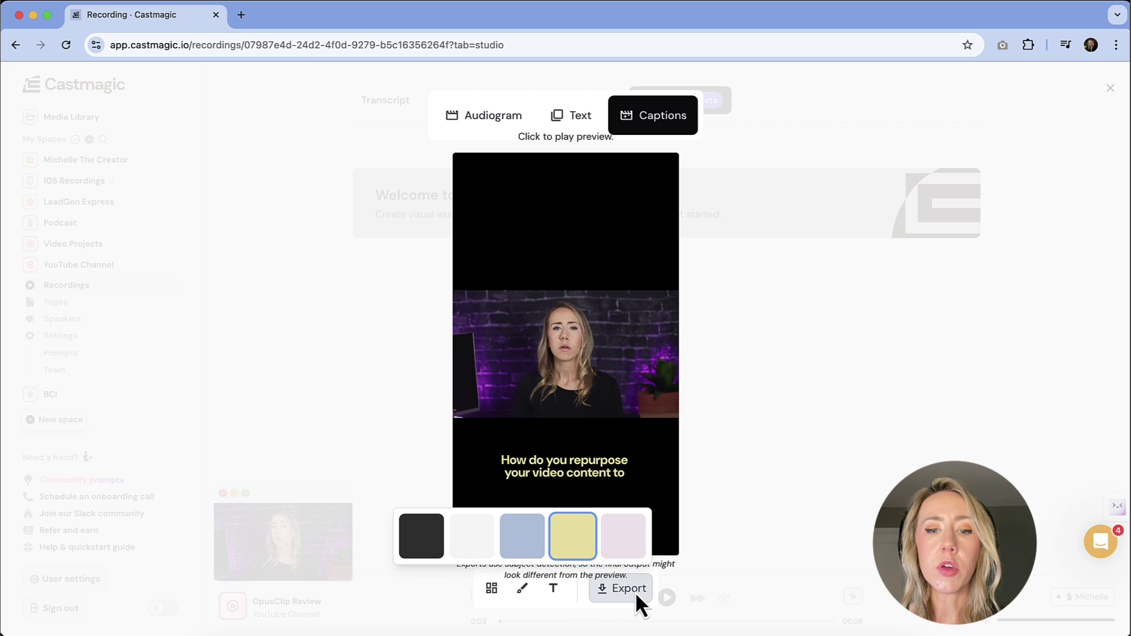
pyautogui.click(634, 592)
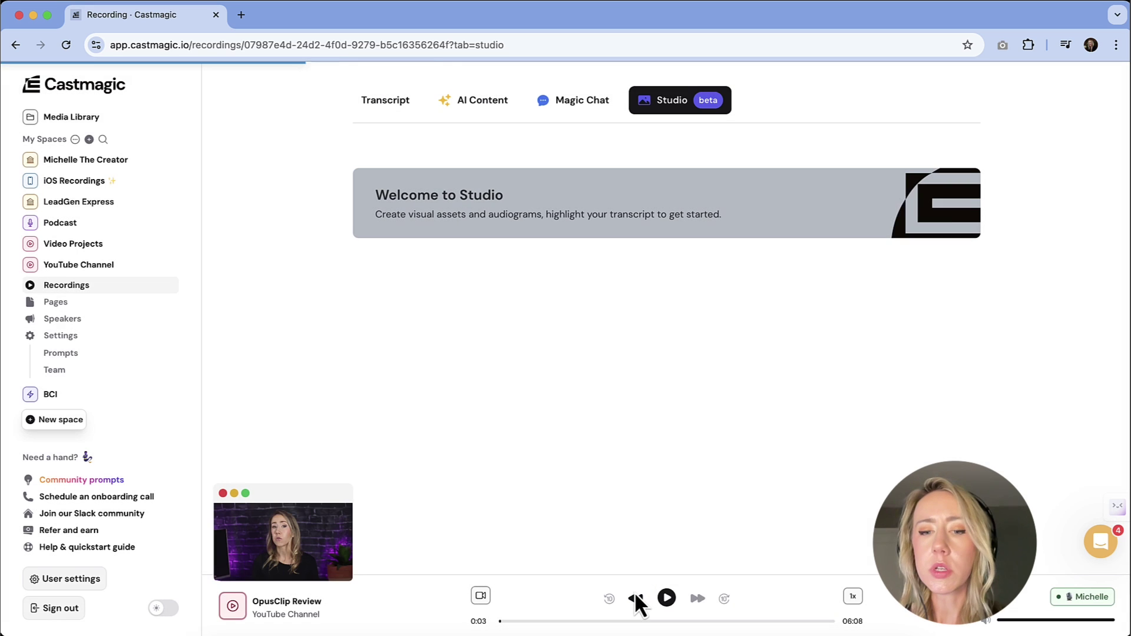